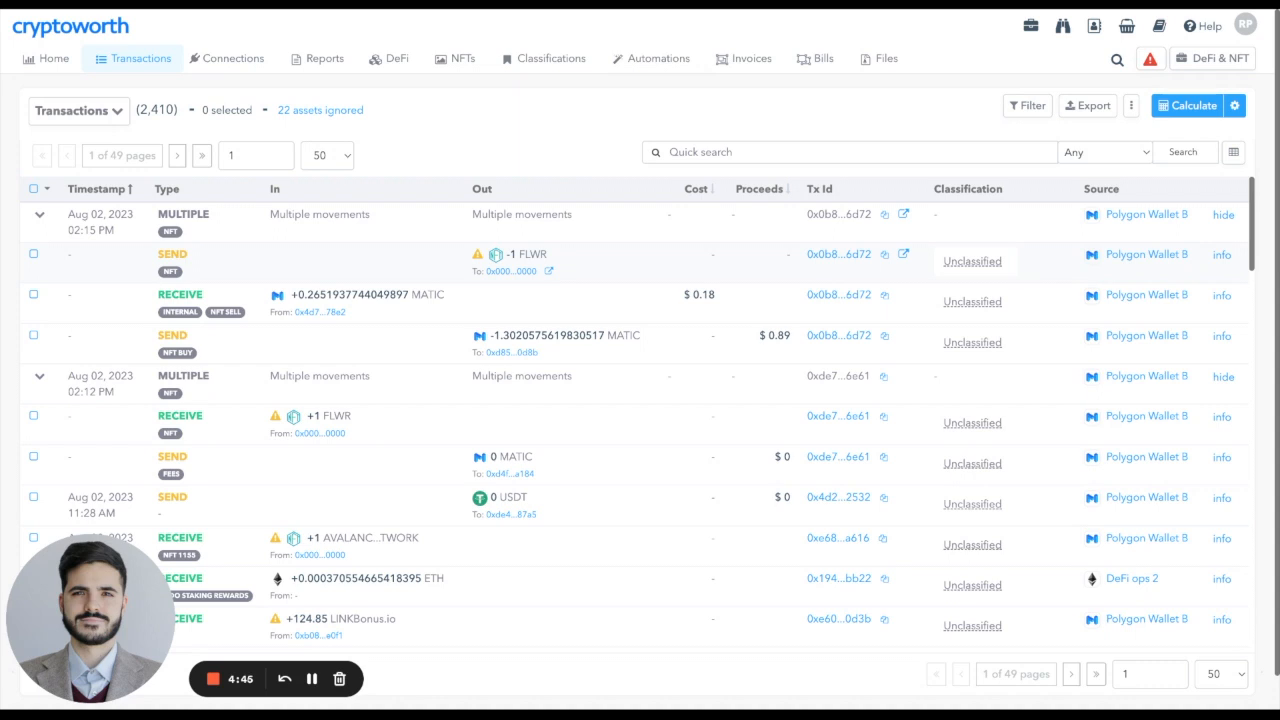
{"action": "scroll", "coordinate": [427, 146], "scroll_direction": "down", "scroll_amount": 1}
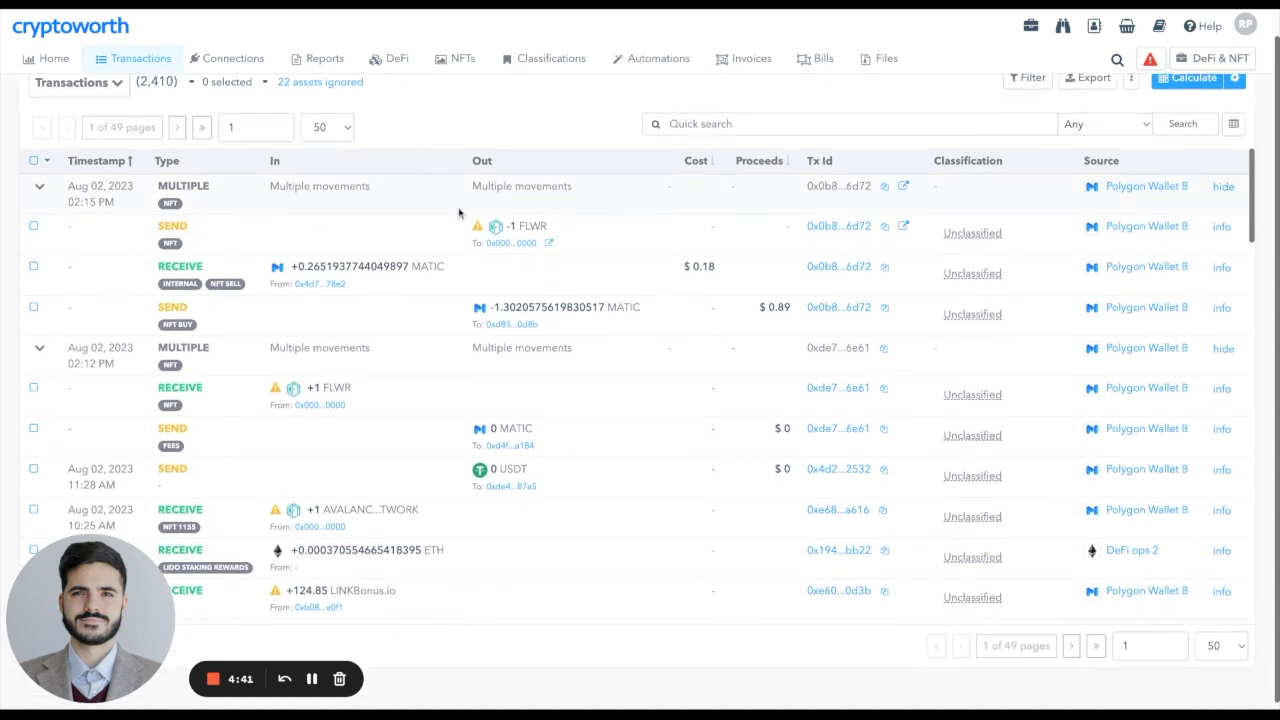
{"action": "scroll", "coordinate": [400, 346], "scroll_direction": "down", "scroll_amount": 3}
{"action": "scroll", "coordinate": [300, 309], "scroll_direction": "up", "scroll_amount": 2}
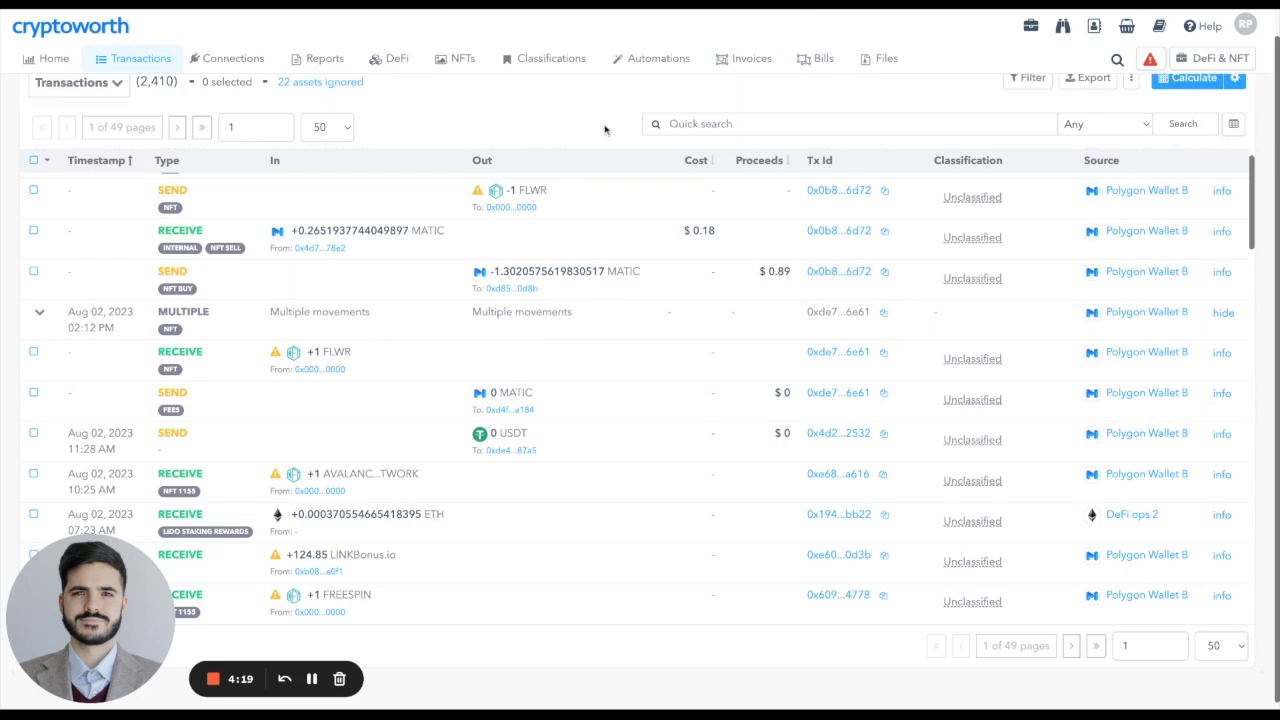
Start a new classification automation with Portfolio as its scope.
{"action": "left_click", "coordinate": [660, 63]}
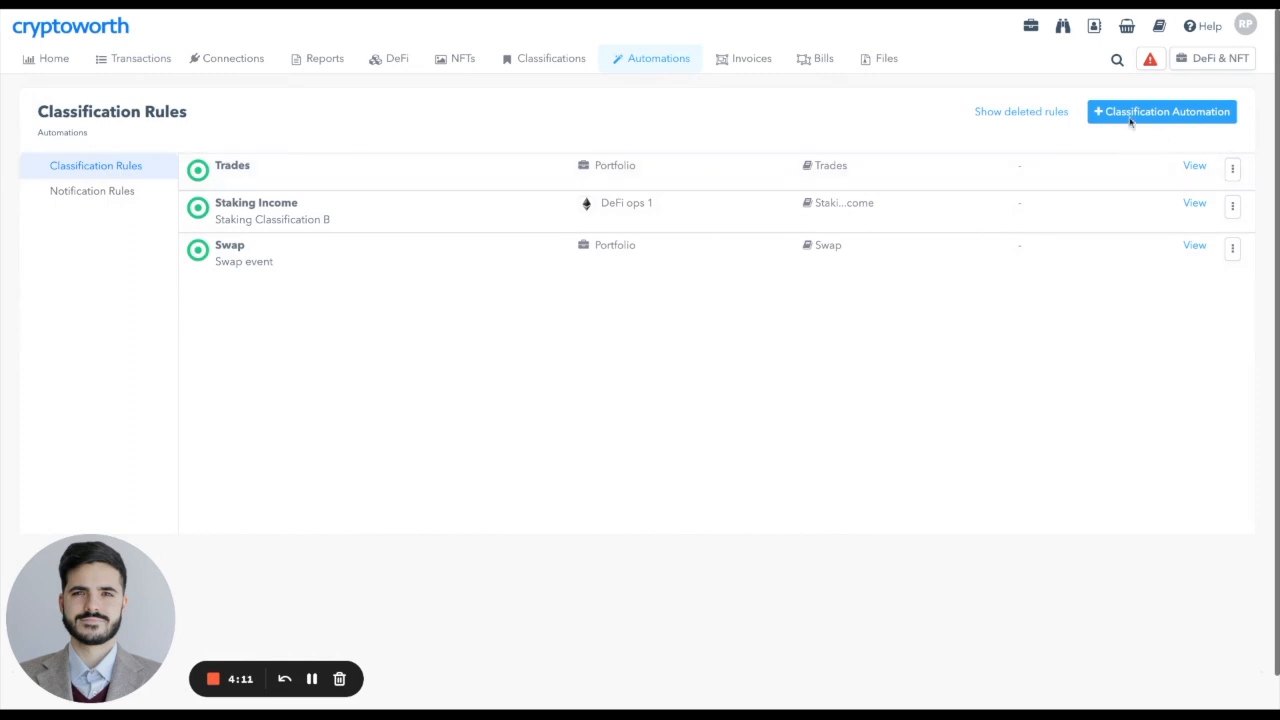
{"action": "left_click", "coordinate": [1169, 120]}
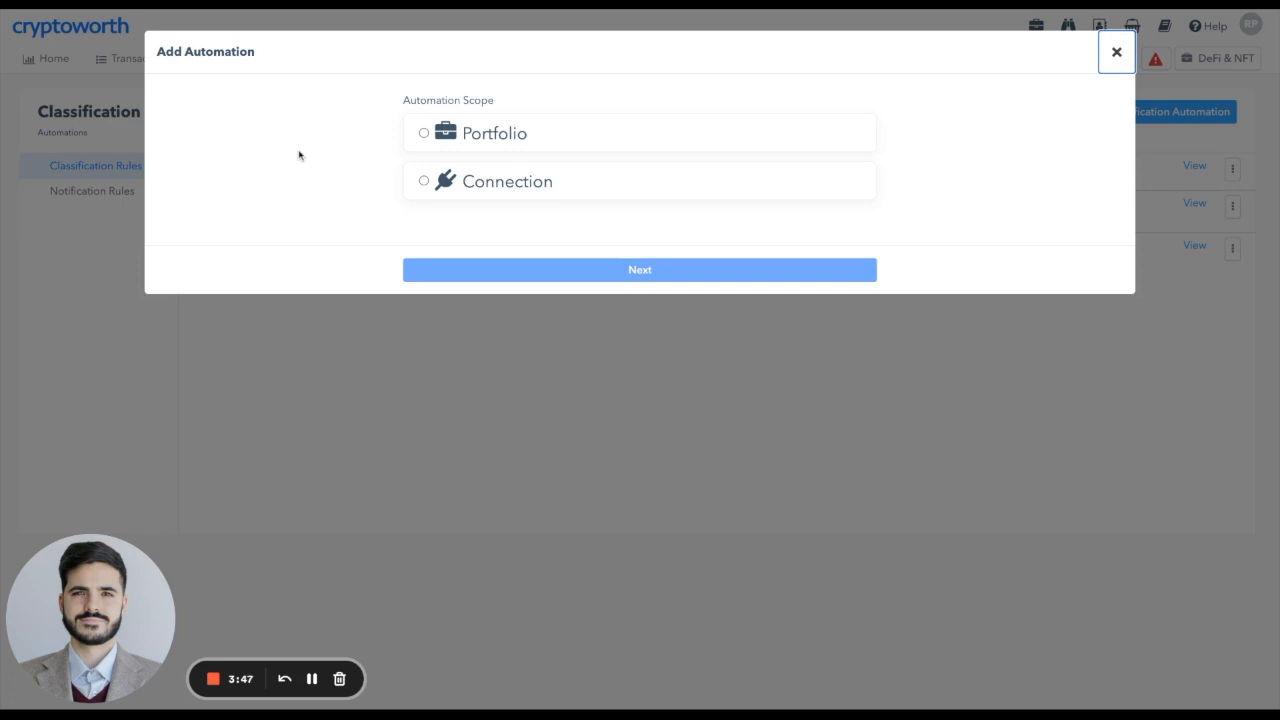
{"action": "left_click", "coordinate": [480, 137]}
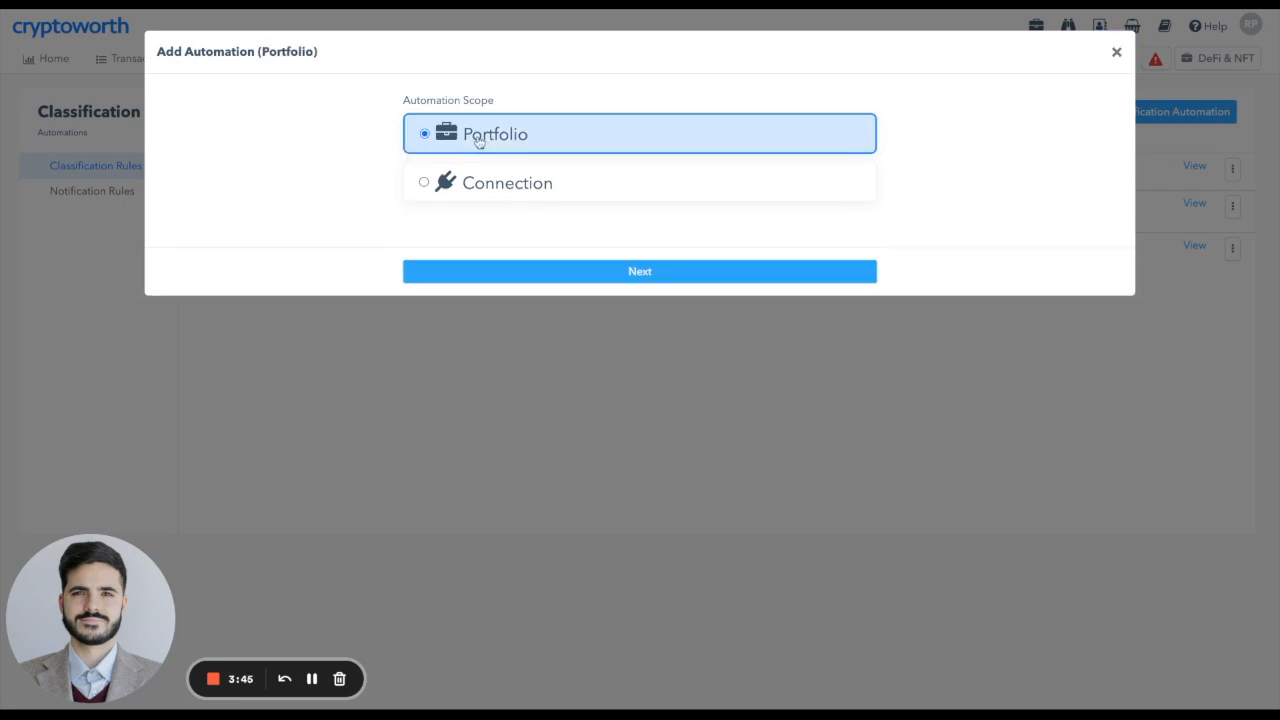
{"action": "left_click", "coordinate": [549, 271]}
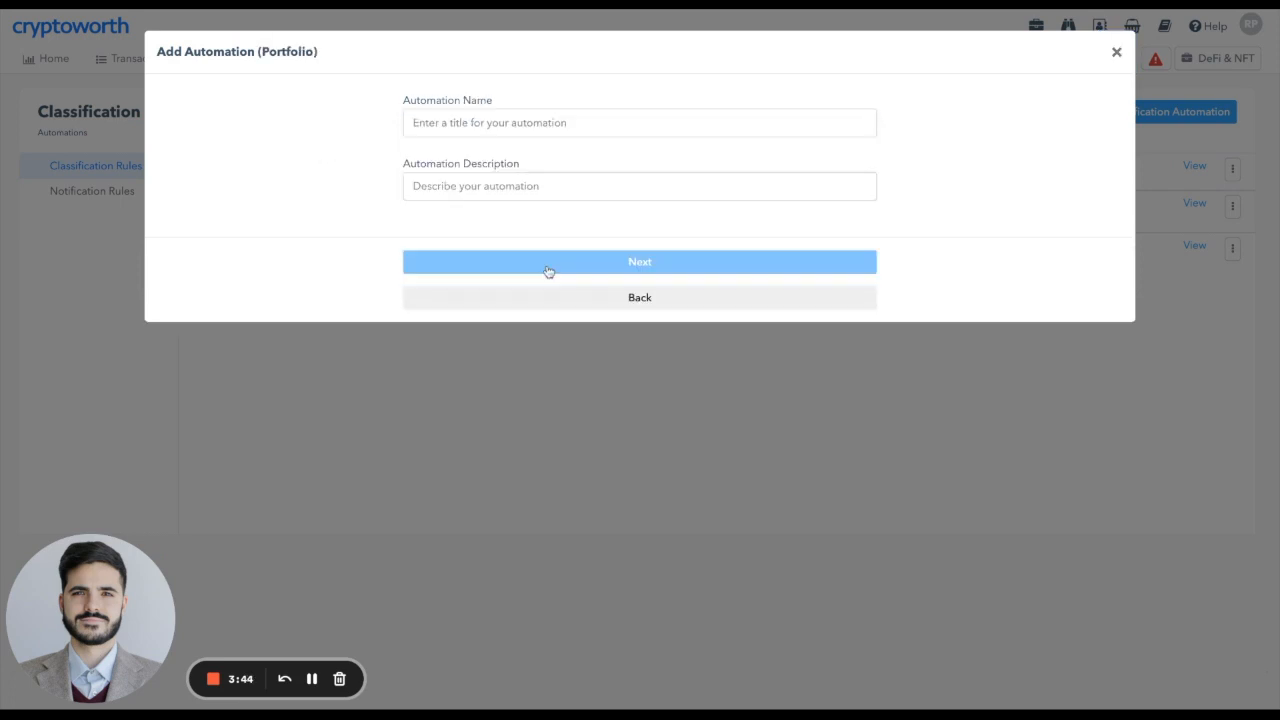
Name the automation "Fees", leave its description empty and continue to the trigger and update settings.
{"action": "left_click", "coordinate": [438, 124]}
{"action": "type", "text": "Gas"}
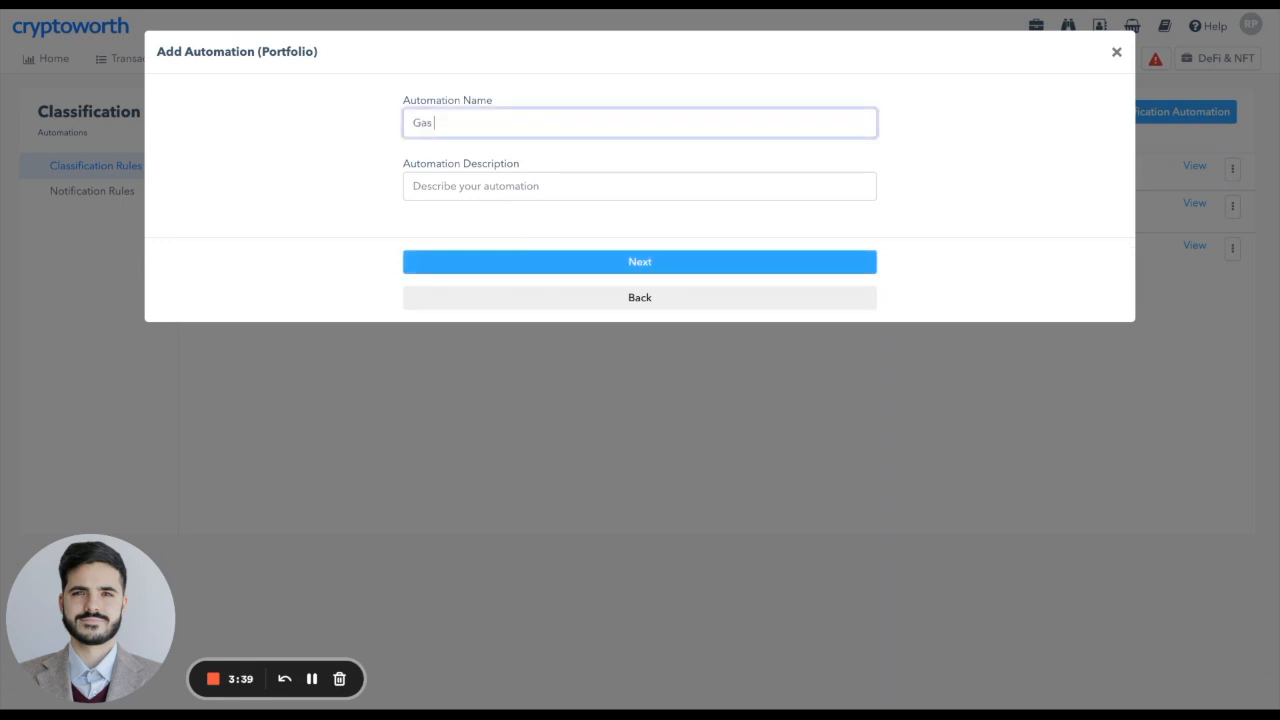
{"action": "type", "text": " Fees"}
{"action": "double_click", "coordinate": [422, 126]}
{"action": "key", "text": "BackSpace"}
{"action": "left_click", "coordinate": [519, 266]}
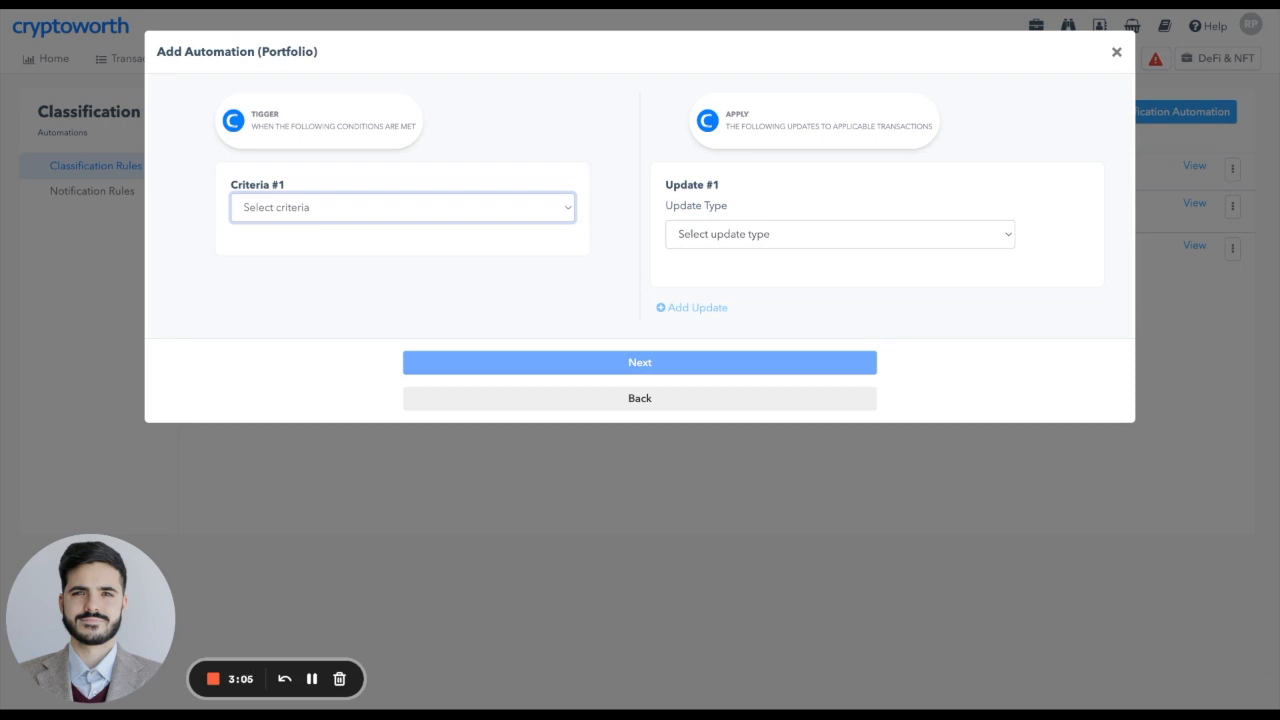
{"action": "left_click", "coordinate": [354, 282]}
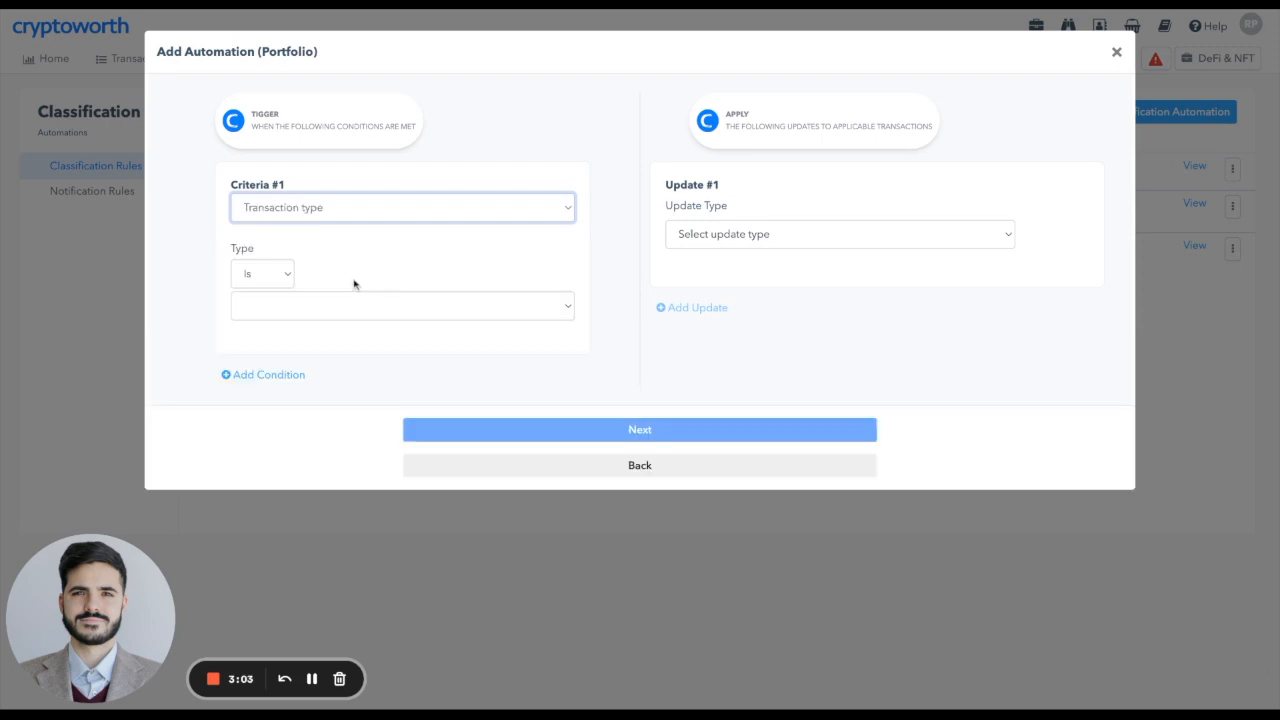
{"action": "left_click", "coordinate": [282, 306]}
{"action": "left_click", "coordinate": [282, 306]}
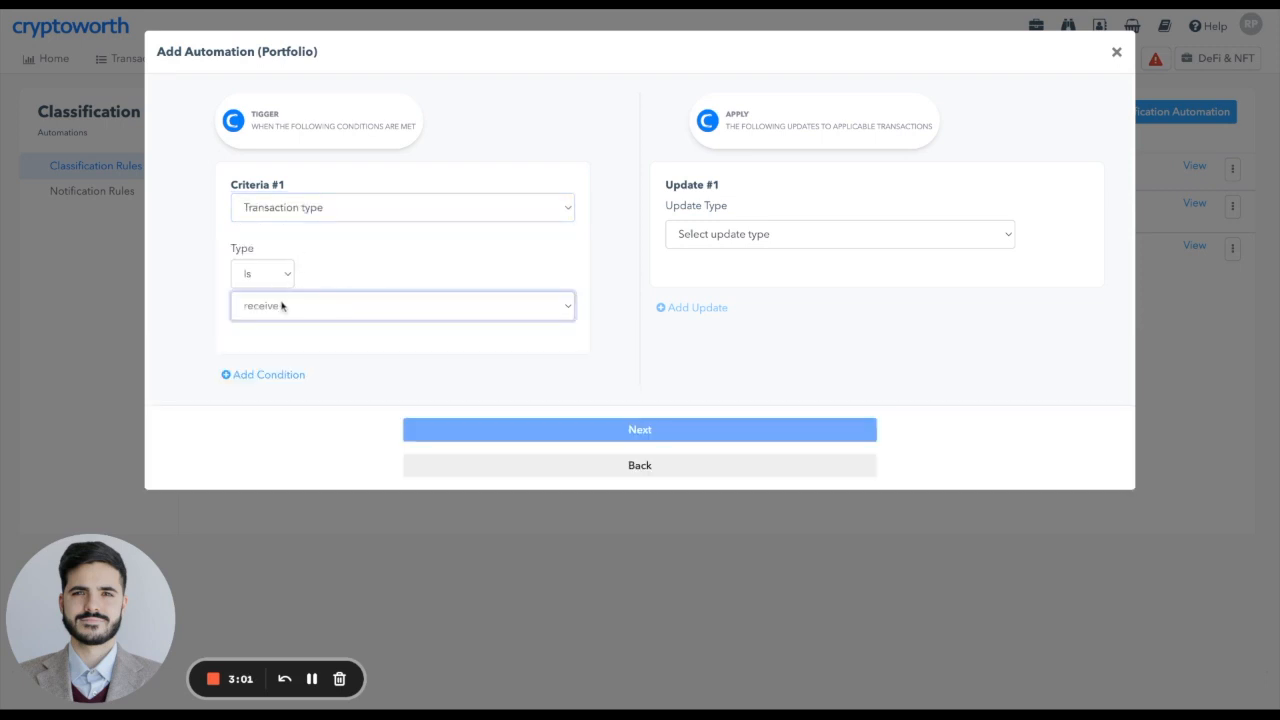
{"action": "left_click", "coordinate": [272, 378]}
{"action": "left_click", "coordinate": [302, 432]}
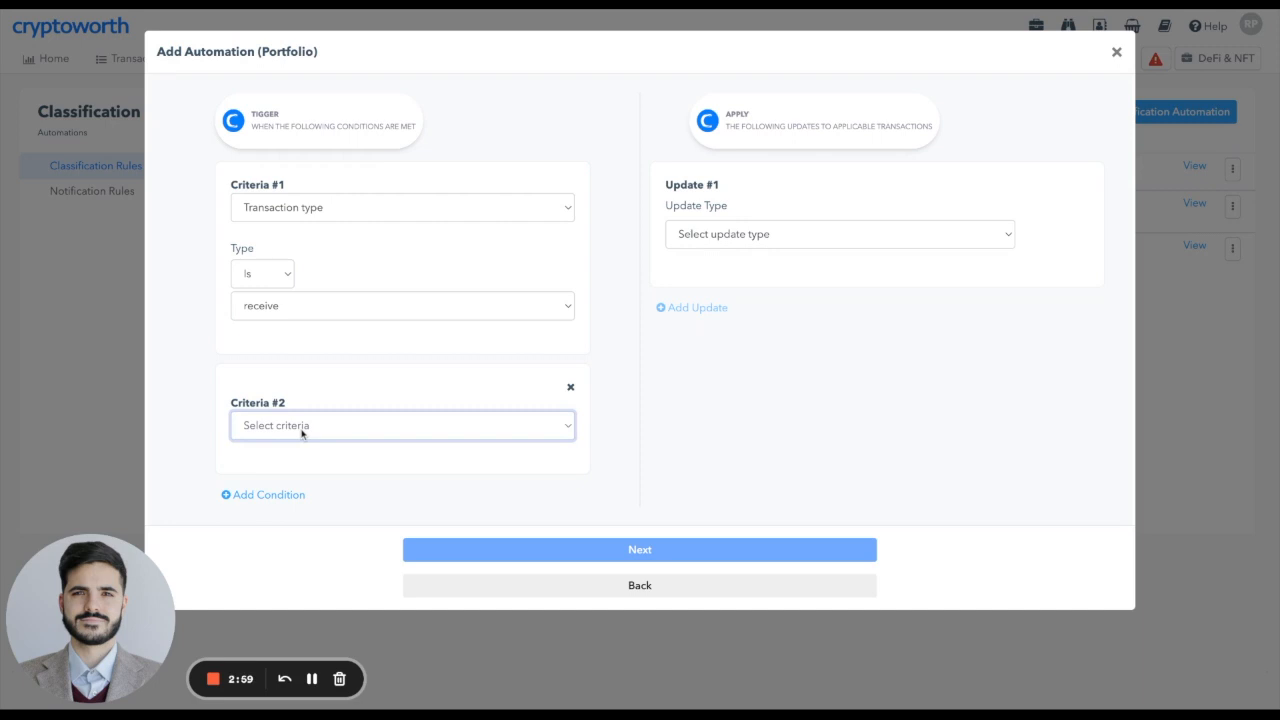
{"action": "left_click", "coordinate": [570, 387]}
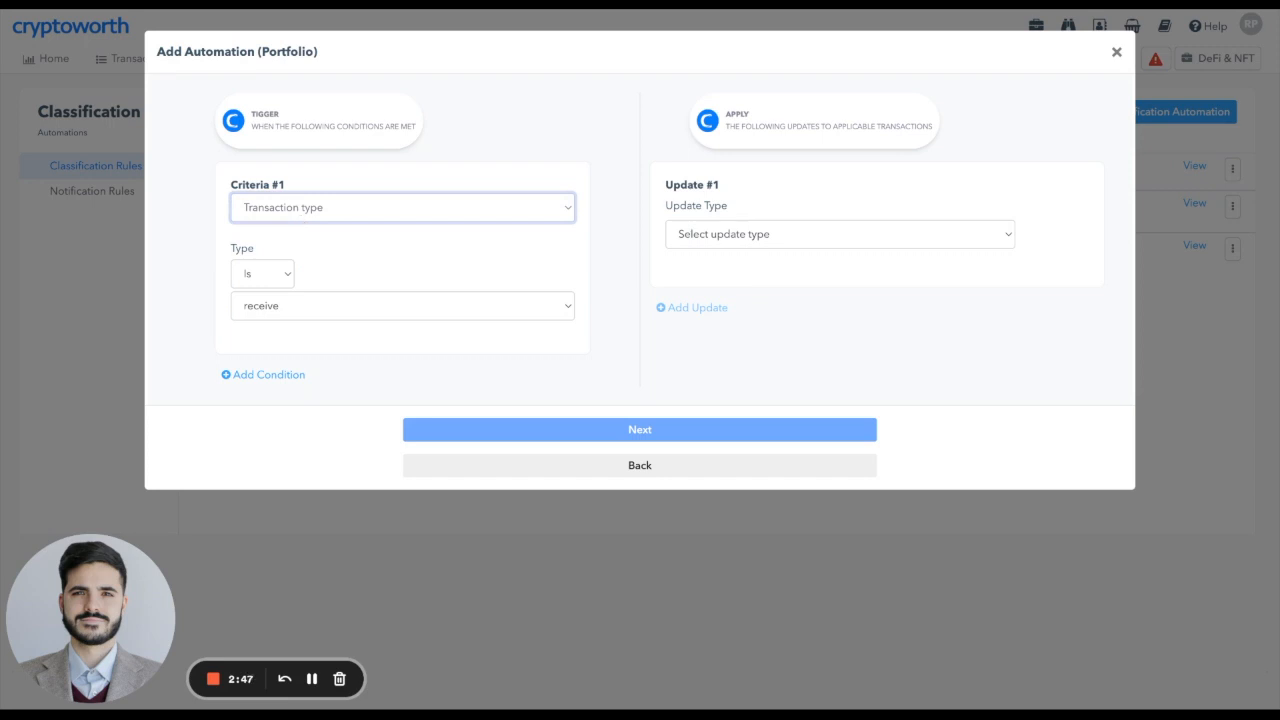
Set the automation's first trigger criterion to Transaction tag is fees.
{"action": "left_click", "coordinate": [364, 238]}
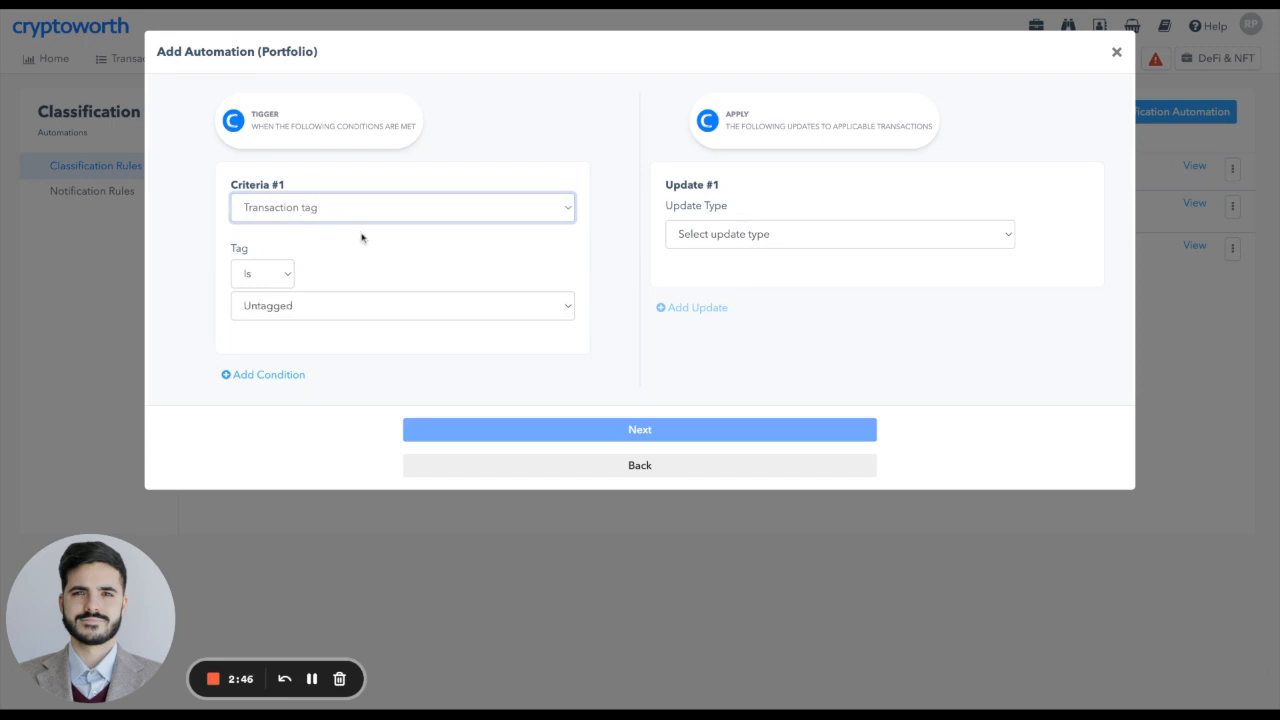
{"action": "left_click", "coordinate": [290, 316]}
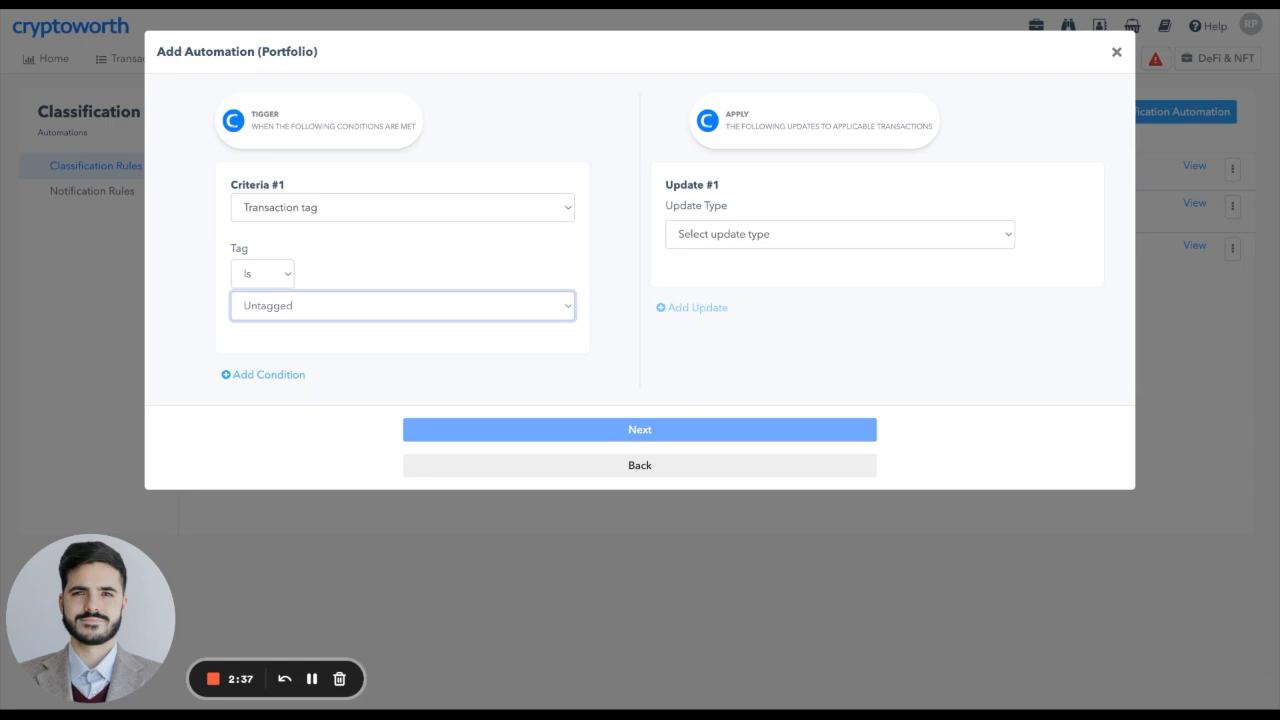
{"action": "left_click", "coordinate": [279, 442]}
Set the automation's first update to type Classification with the classification Fees.
{"action": "left_click", "coordinate": [756, 237]}
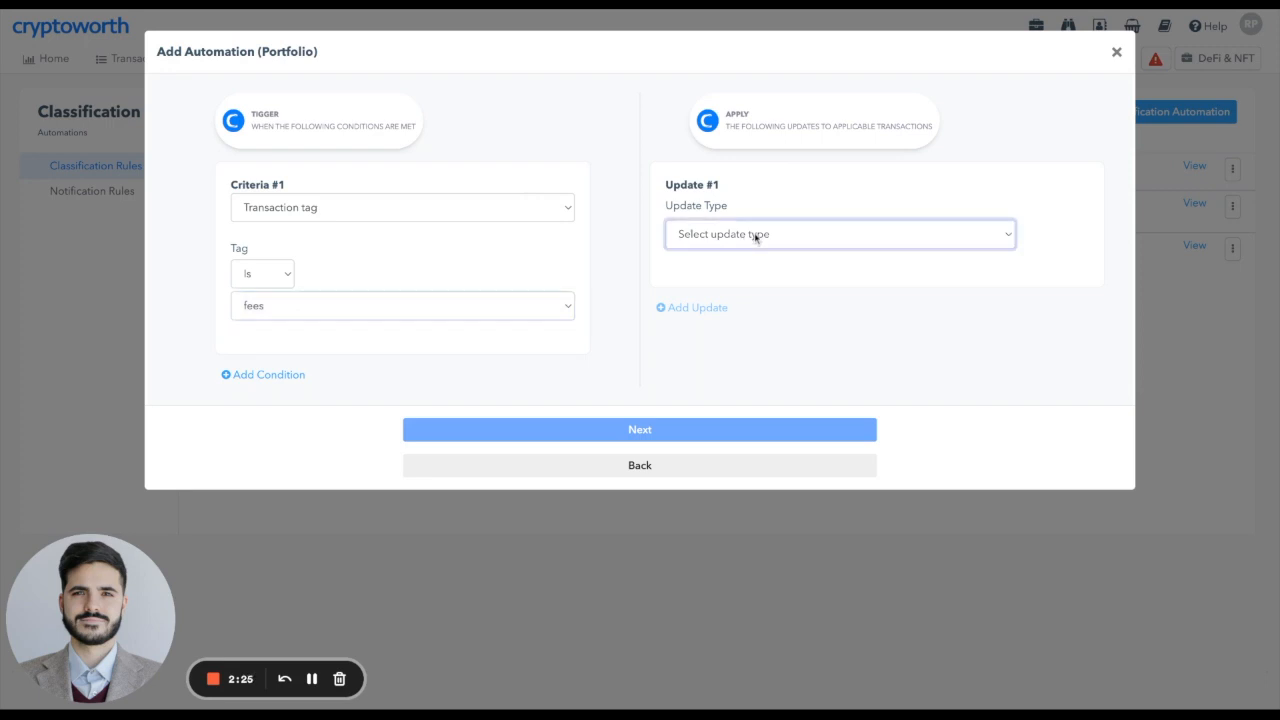
{"action": "left_click", "coordinate": [760, 268]}
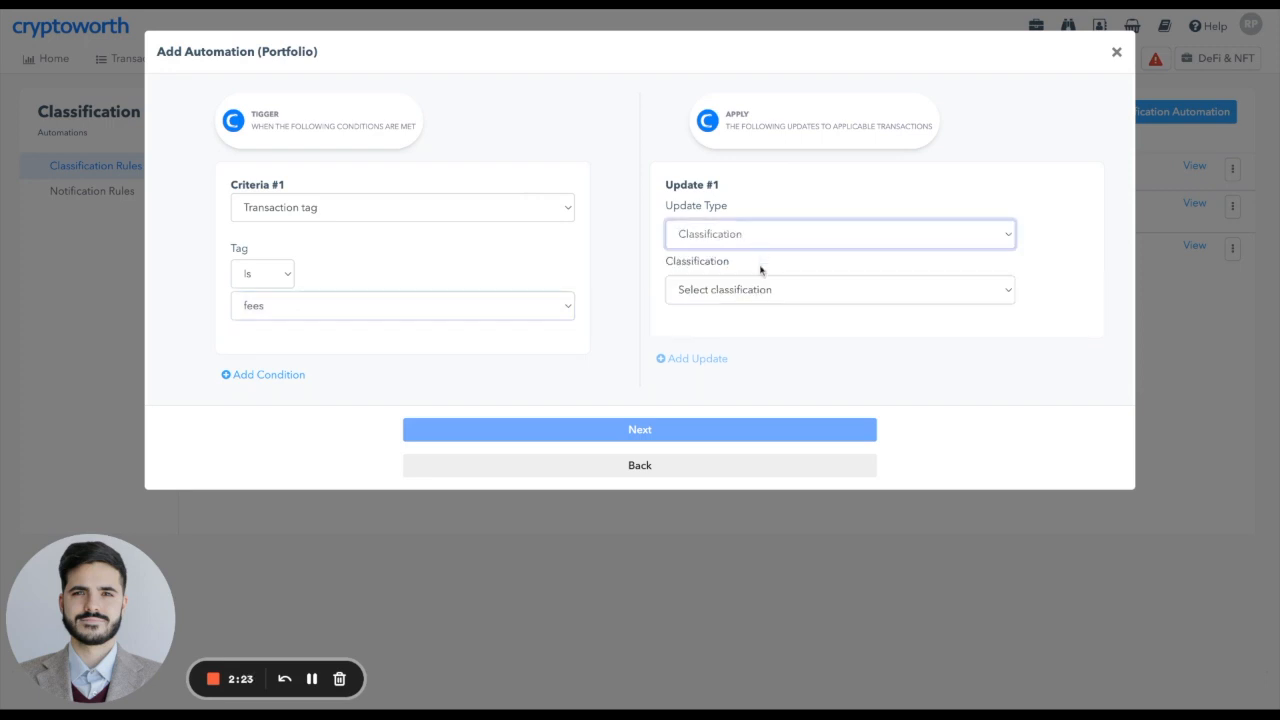
{"action": "left_click", "coordinate": [740, 290]}
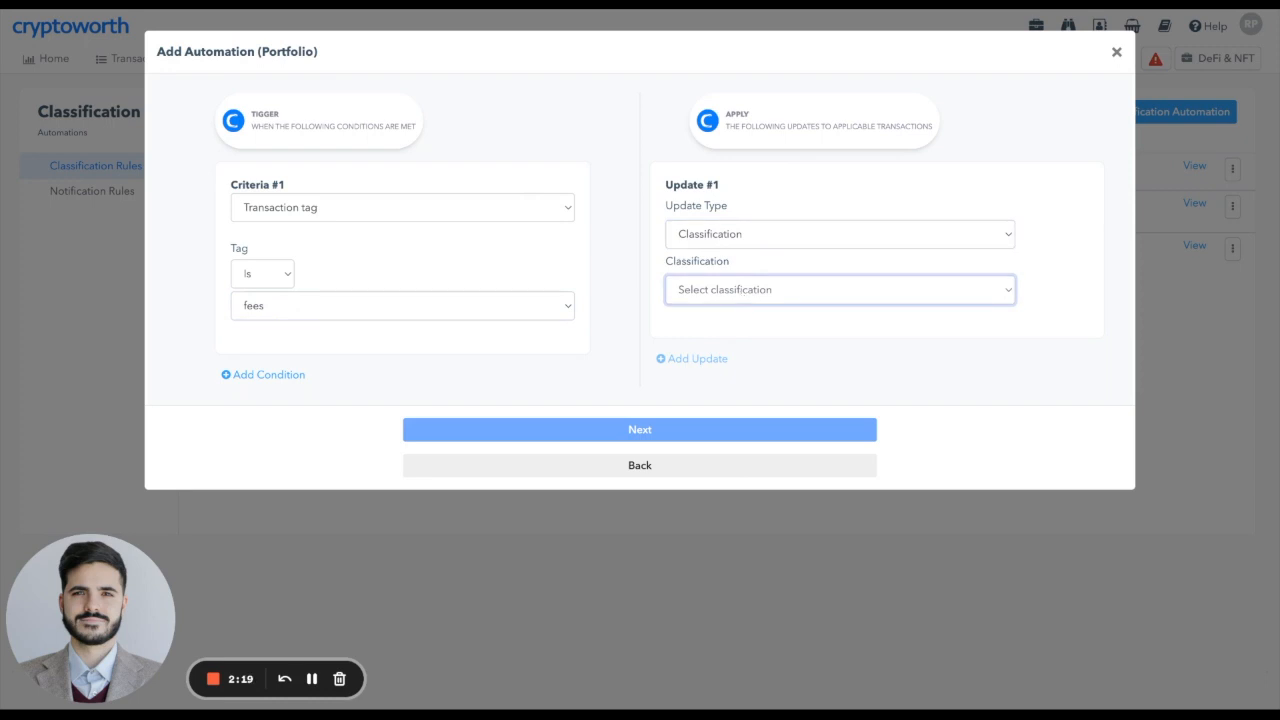
{"action": "left_click", "coordinate": [734, 443]}
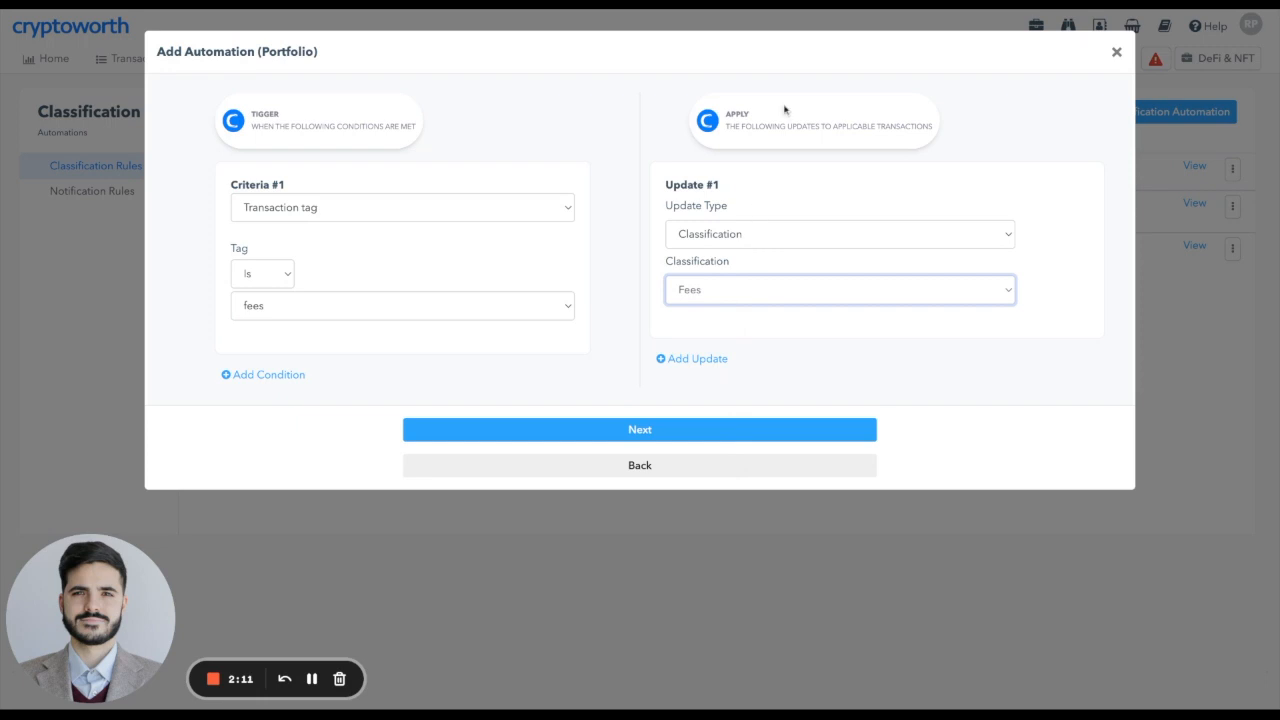
Confirm the Fees automation with only the classification update applied to matching transactions.
{"action": "left_click", "coordinate": [692, 359]}
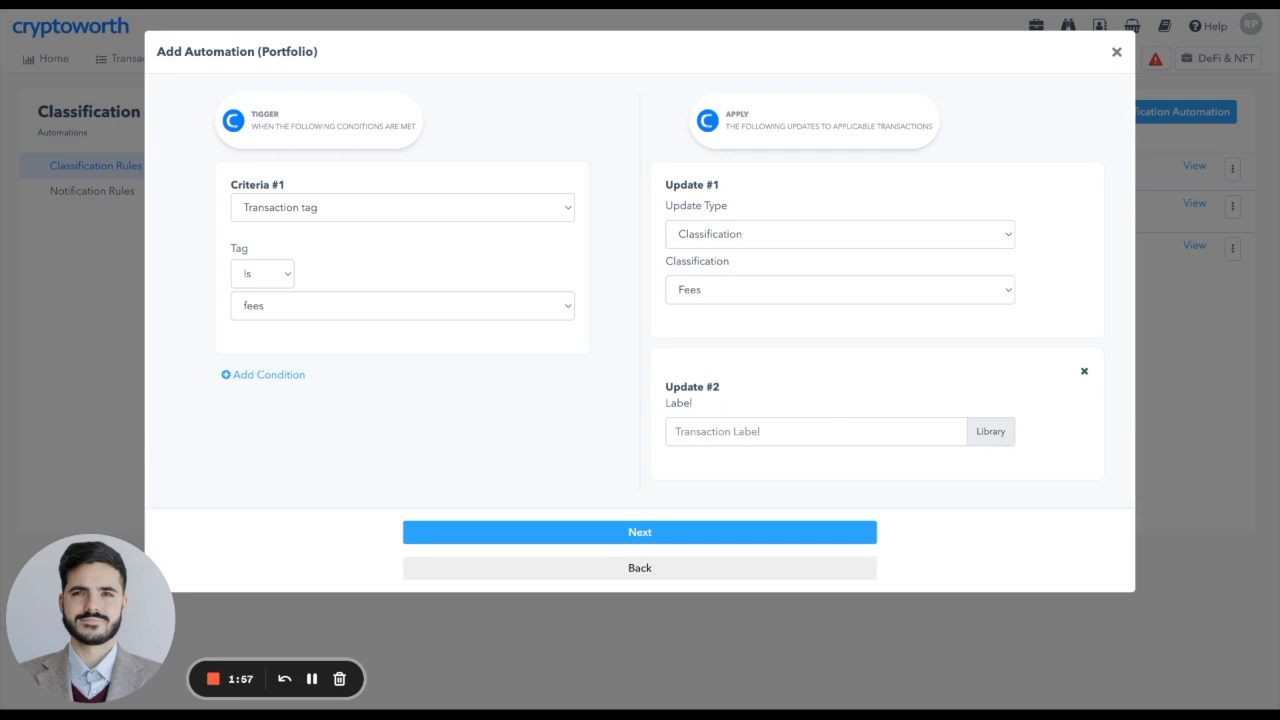
{"action": "left_click", "coordinate": [1084, 371]}
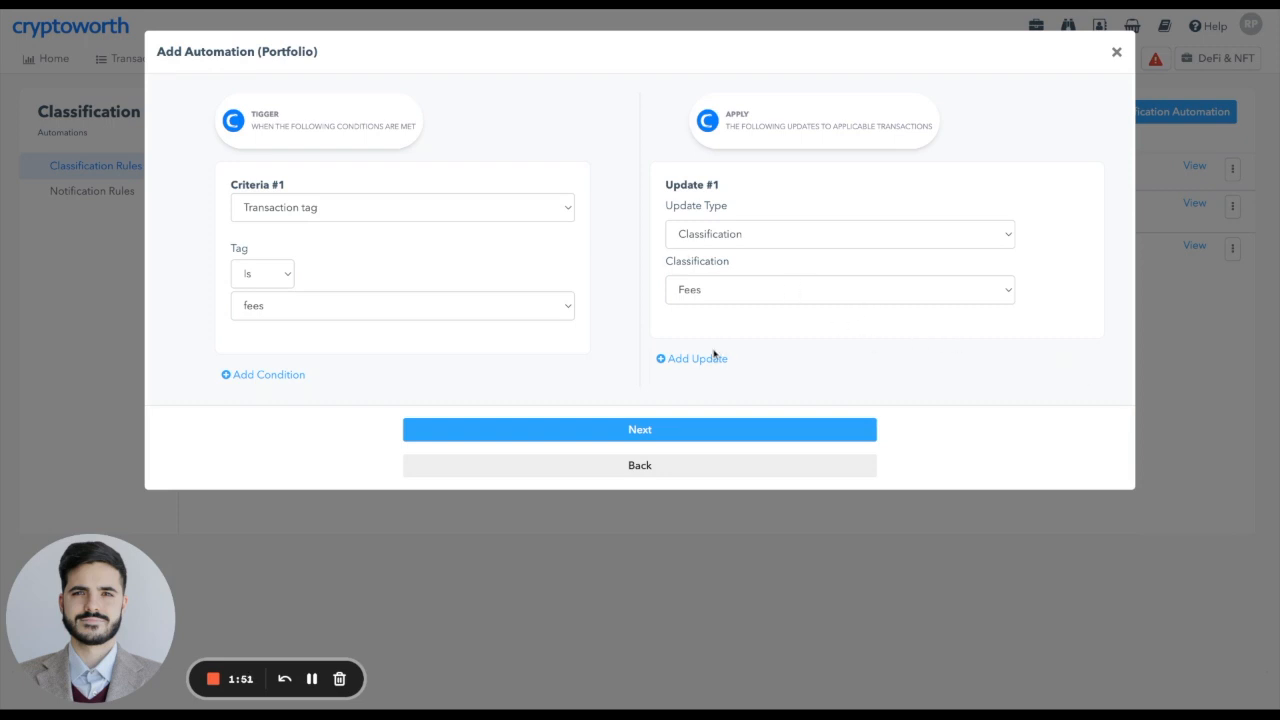
{"action": "left_click", "coordinate": [585, 425]}
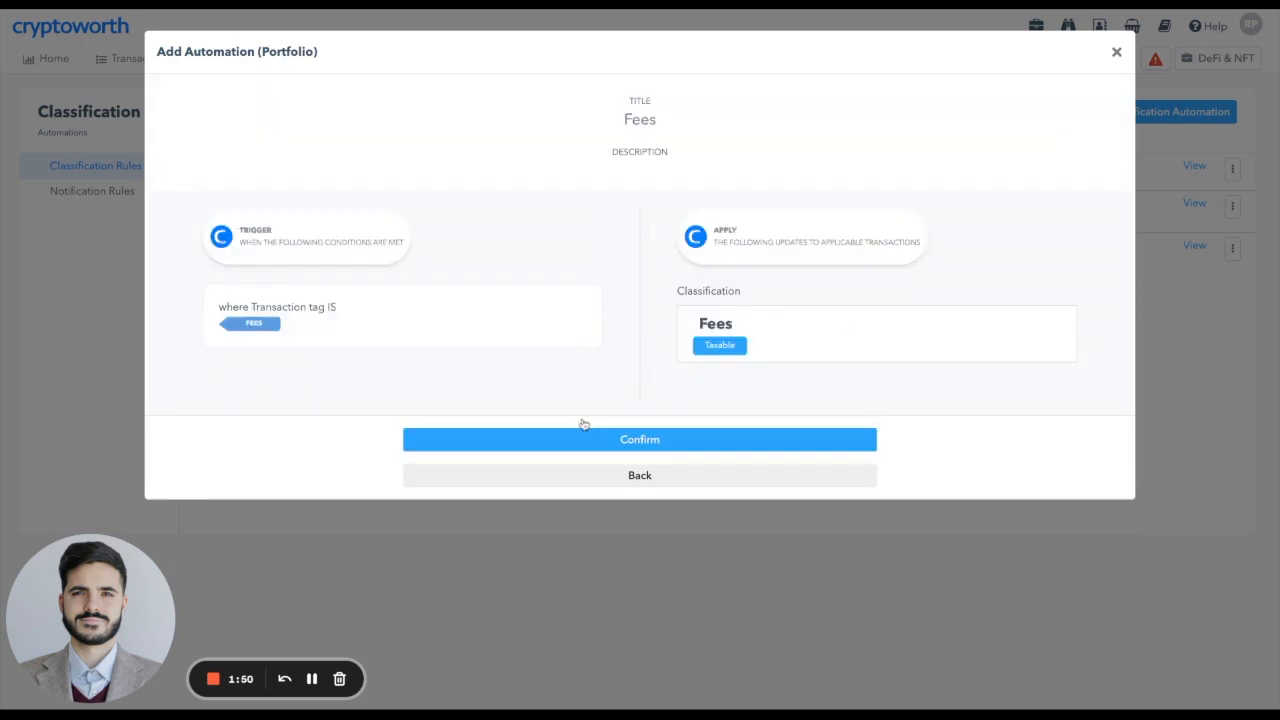
{"action": "left_click", "coordinate": [636, 442]}
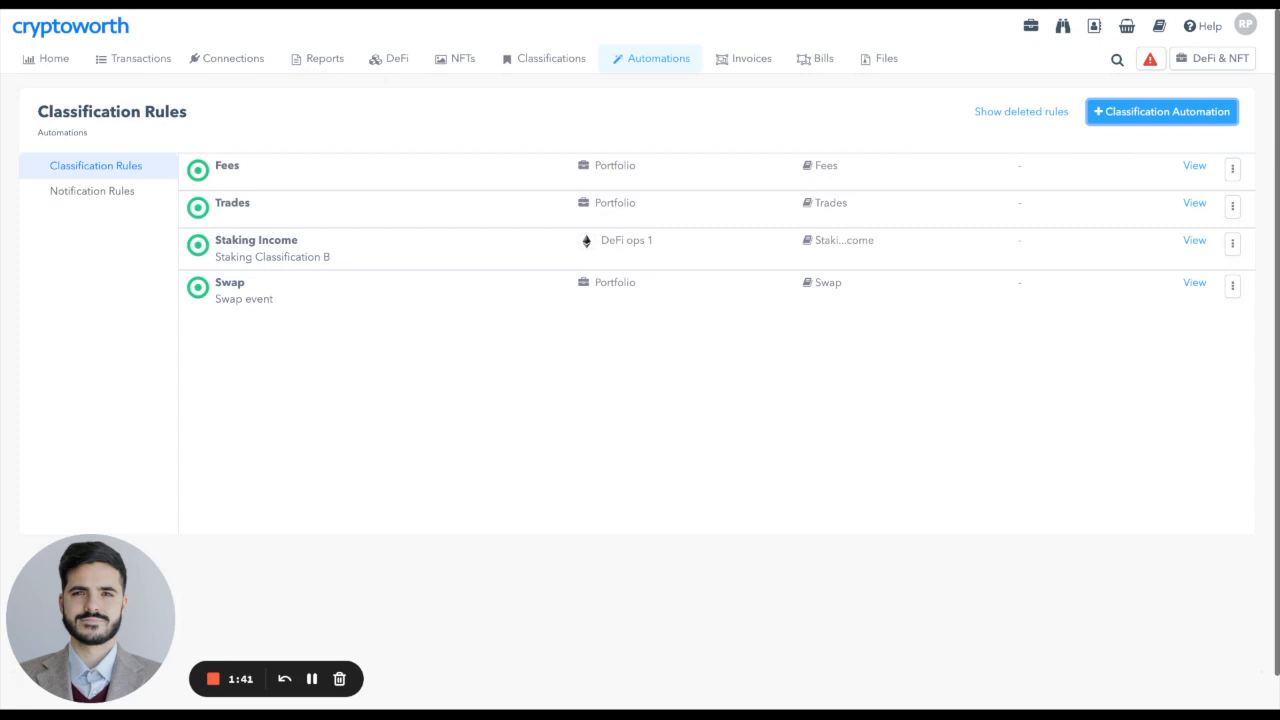
Sync all data connections of the portfolio.
{"action": "mouse_move", "coordinate": [233, 62]}
{"action": "left_click", "coordinate": [230, 87]}
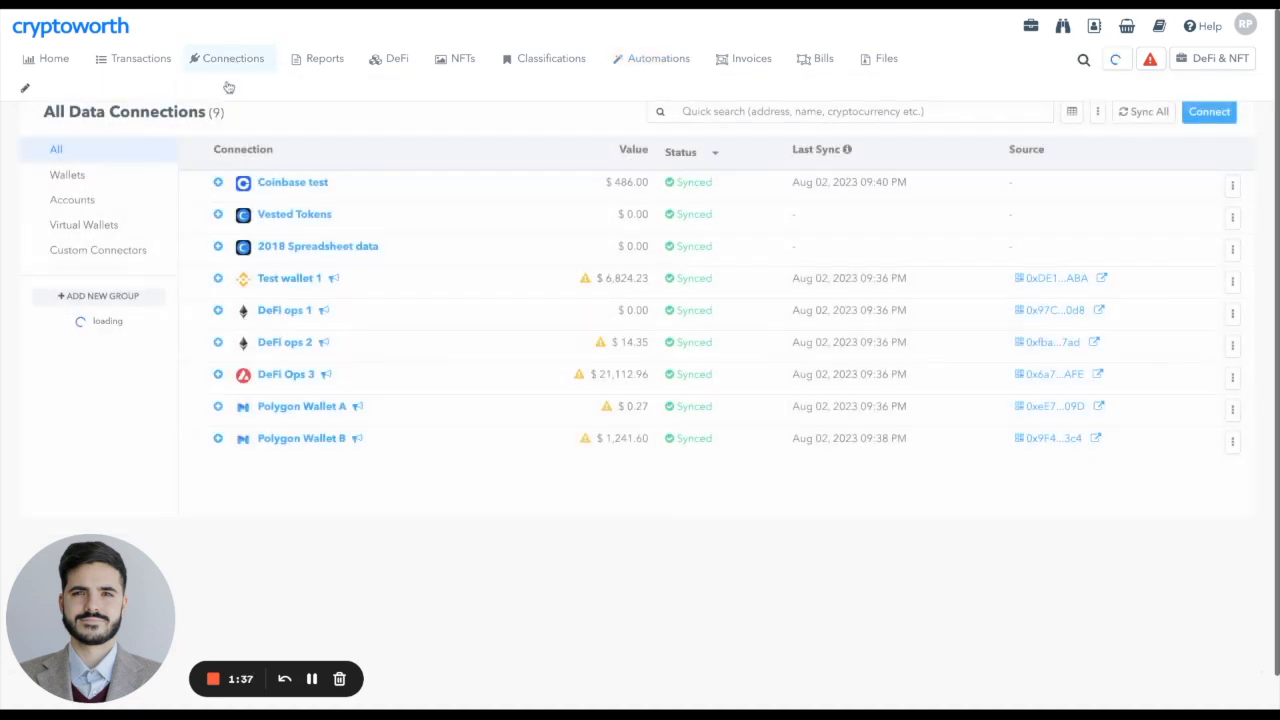
{"action": "left_click", "coordinate": [1147, 113]}
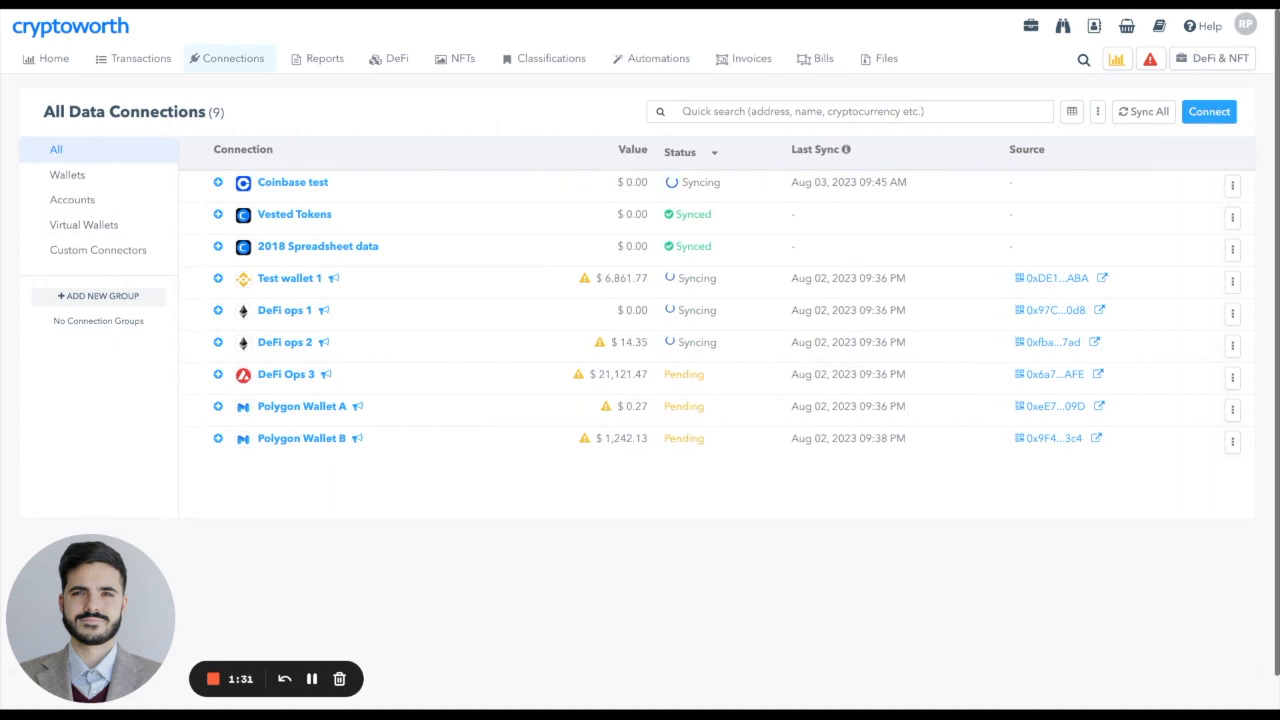
Check the transactions list for newly synced entries and the sync status of the data connections.
{"action": "left_click", "coordinate": [141, 60]}
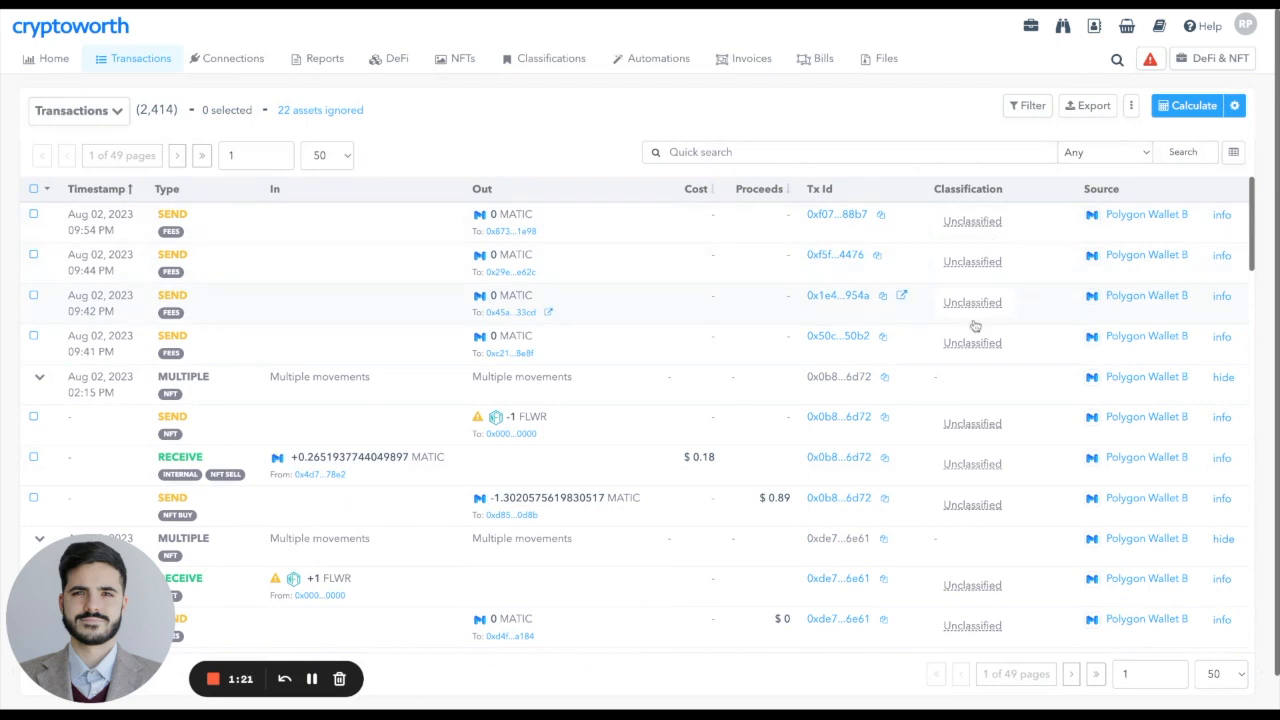
{"action": "mouse_move", "coordinate": [250, 64]}
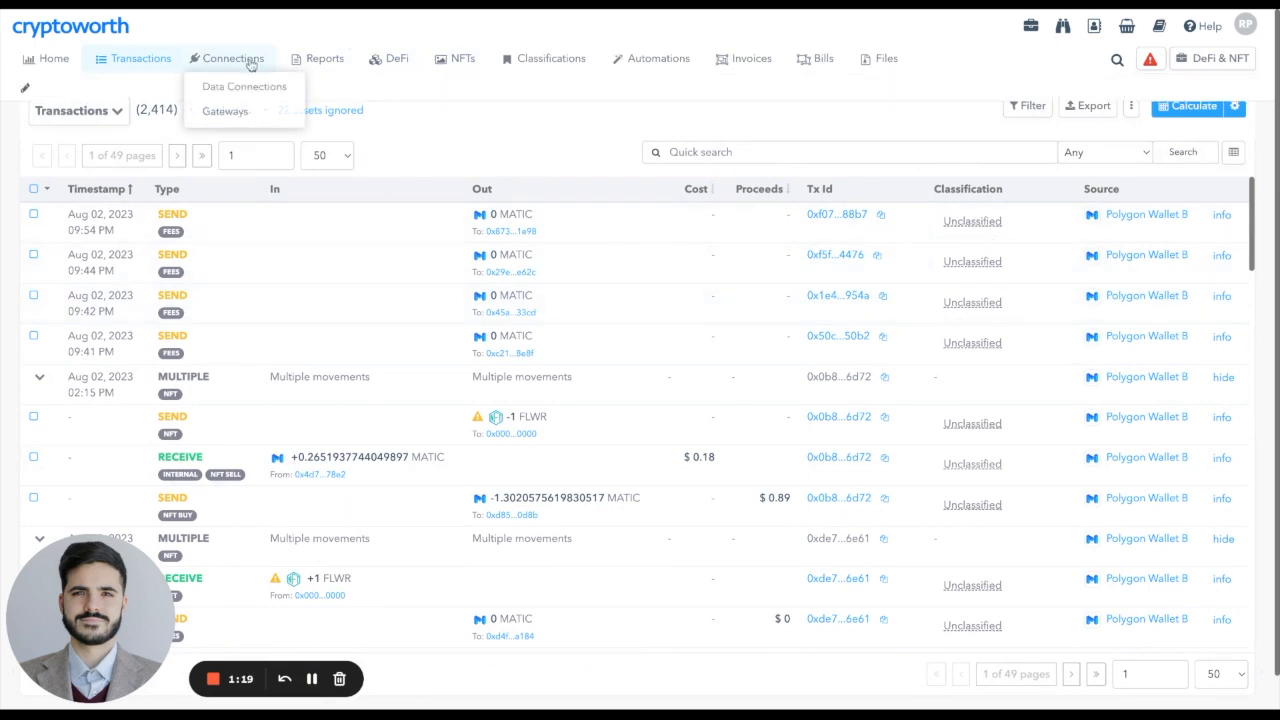
{"action": "left_click", "coordinate": [240, 87]}
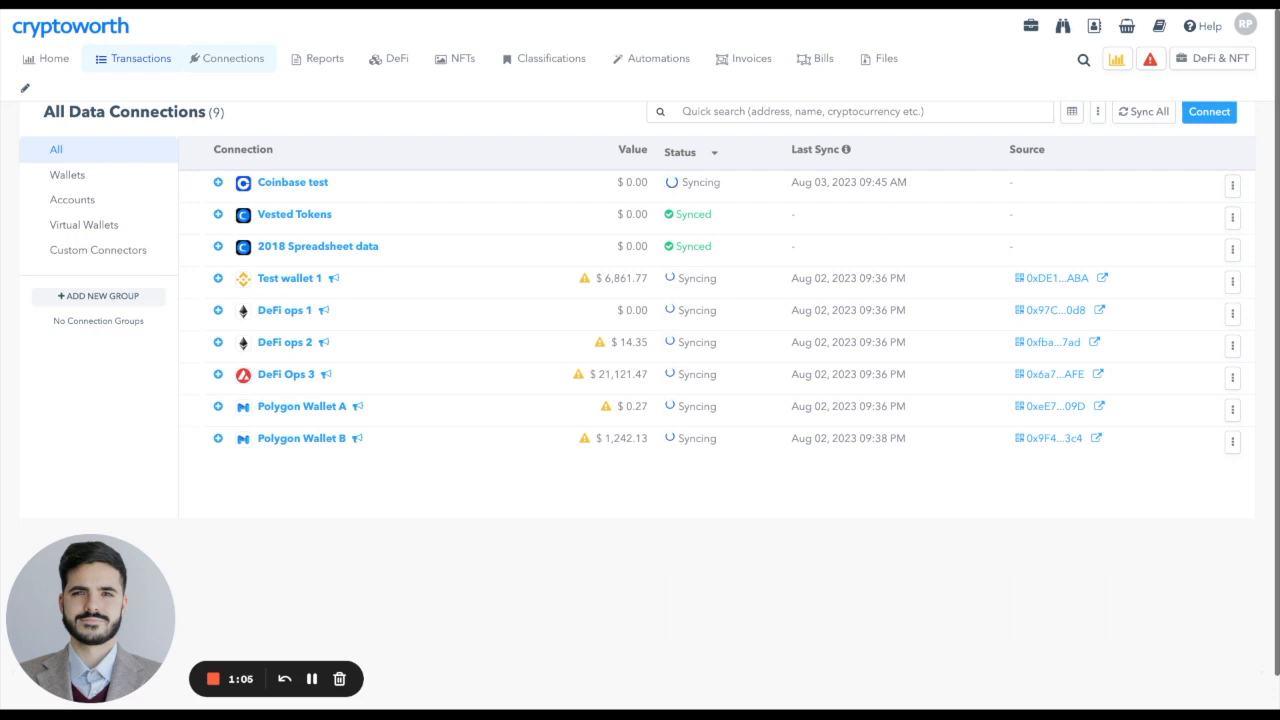
Return to the transactions list and refresh it to load the updated classifications.
{"action": "left_click", "coordinate": [145, 59]}
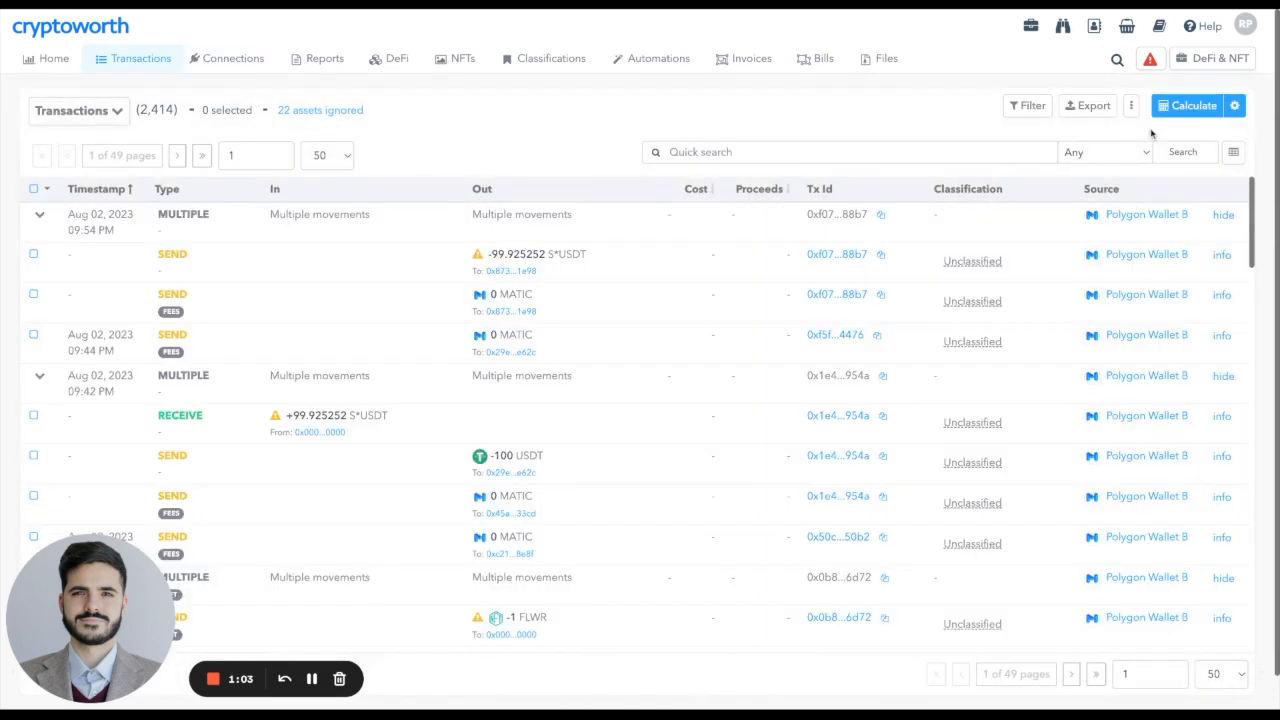
{"action": "left_click", "coordinate": [1131, 105]}
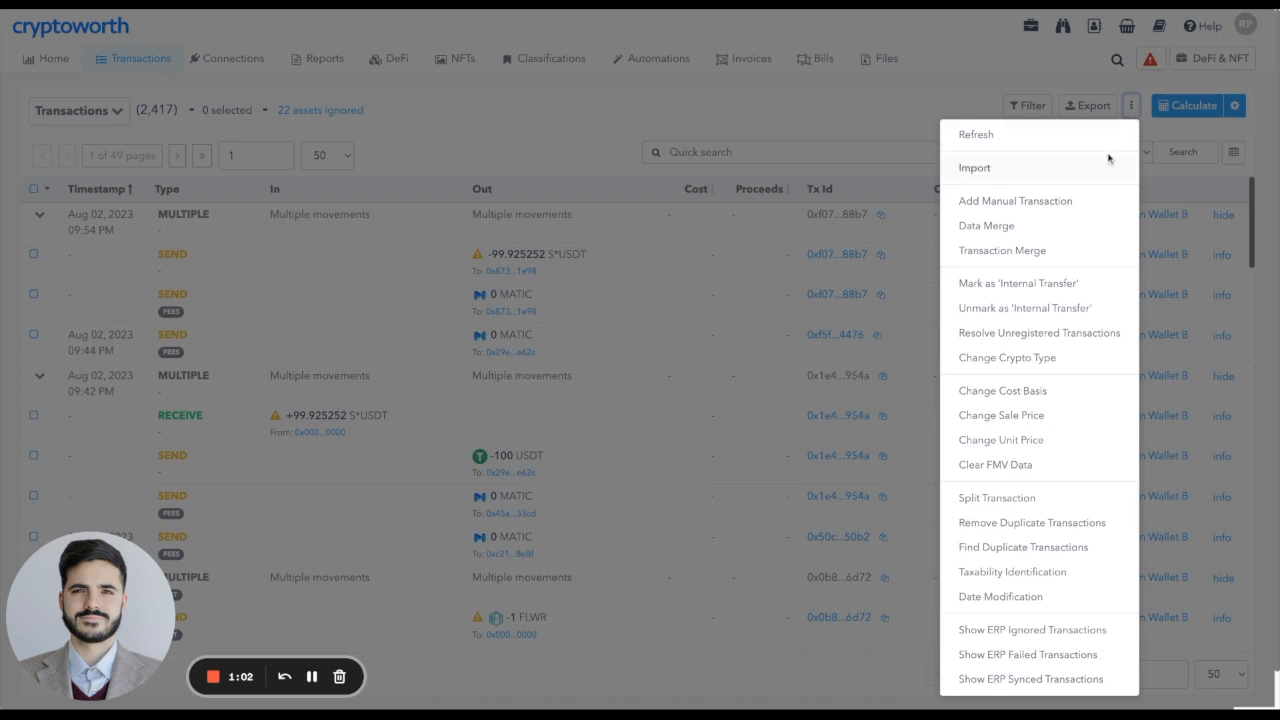
{"action": "left_click", "coordinate": [1054, 134]}
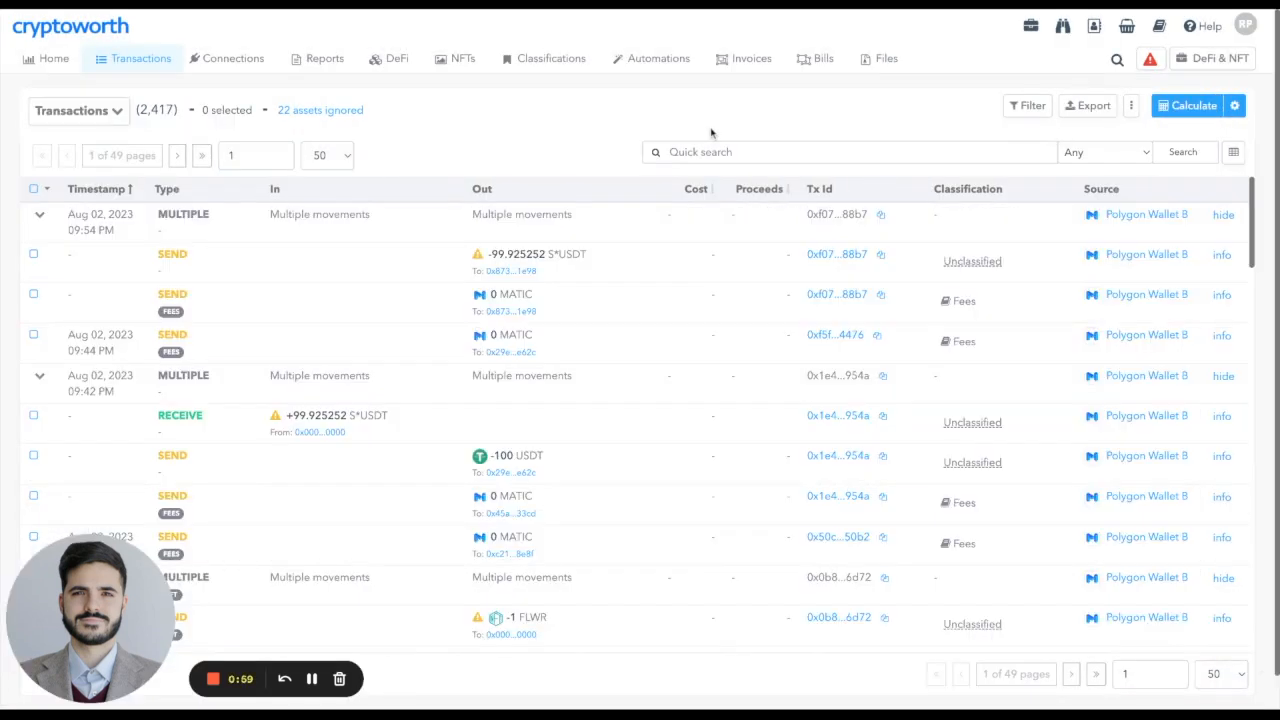